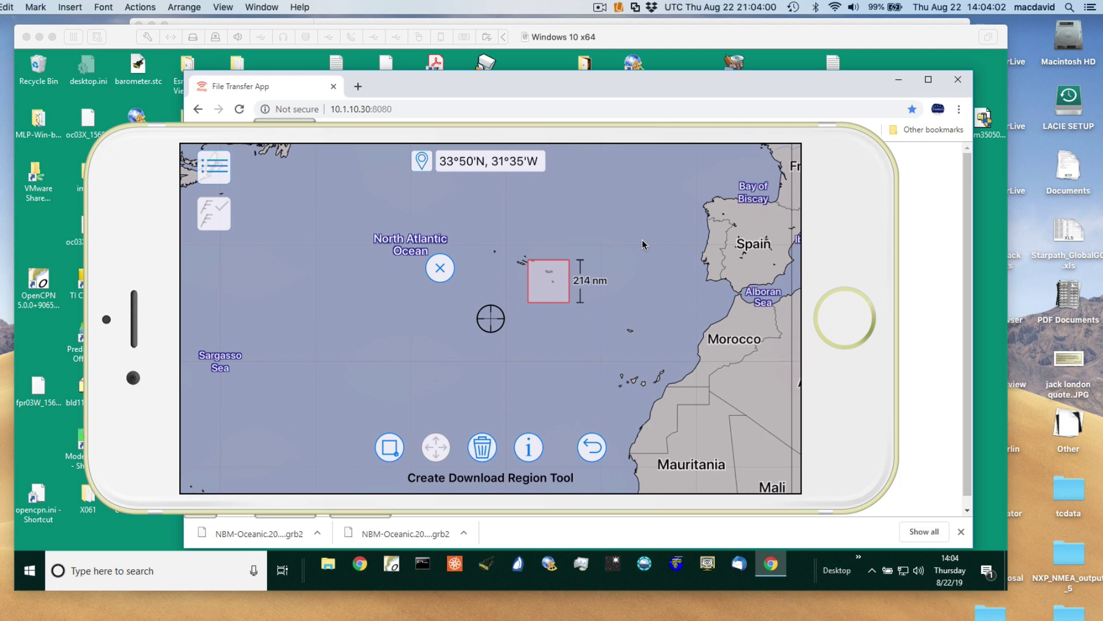
Check that the Weather Files download method is Satellite (Iridium GO!), then return to the list
{"action": "left_click", "coordinate": [212, 166]}
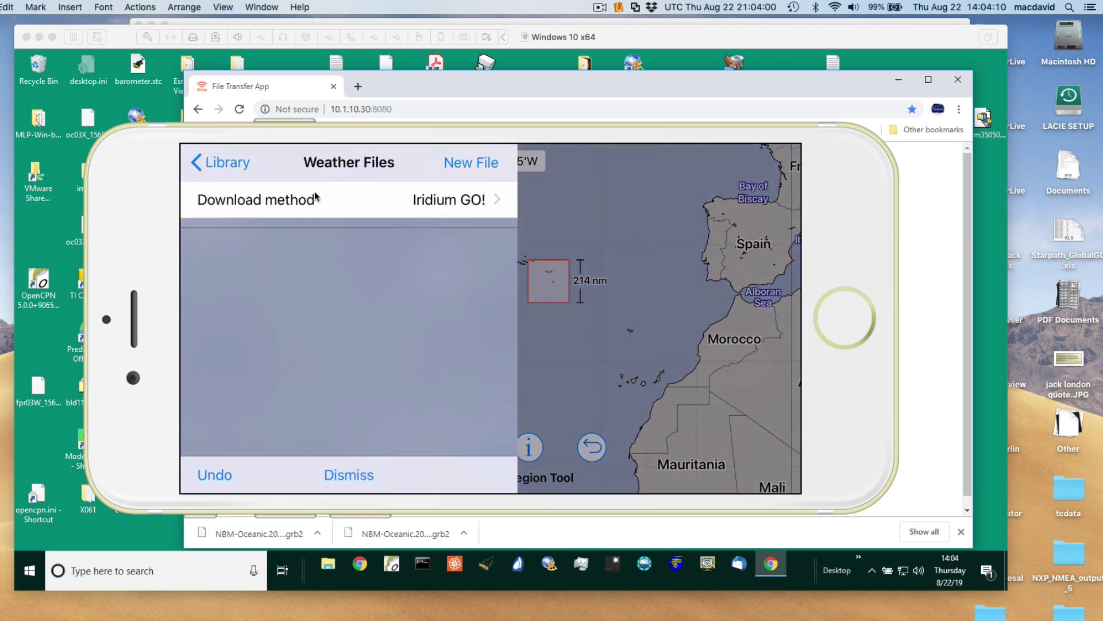
{"action": "left_click", "coordinate": [445, 200]}
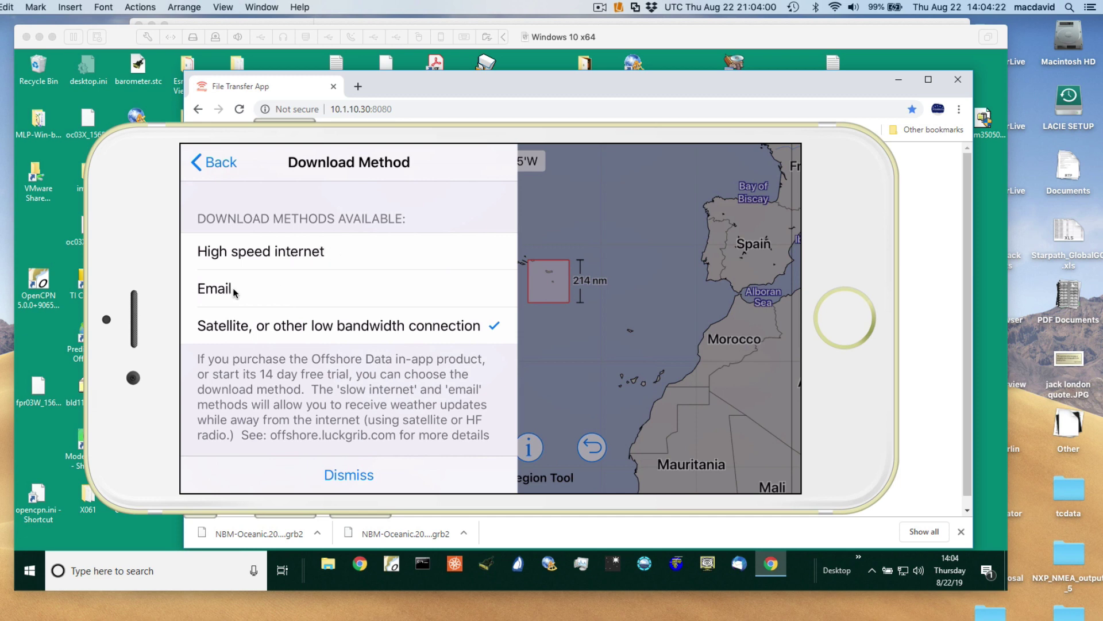
{"action": "left_click", "coordinate": [220, 162]}
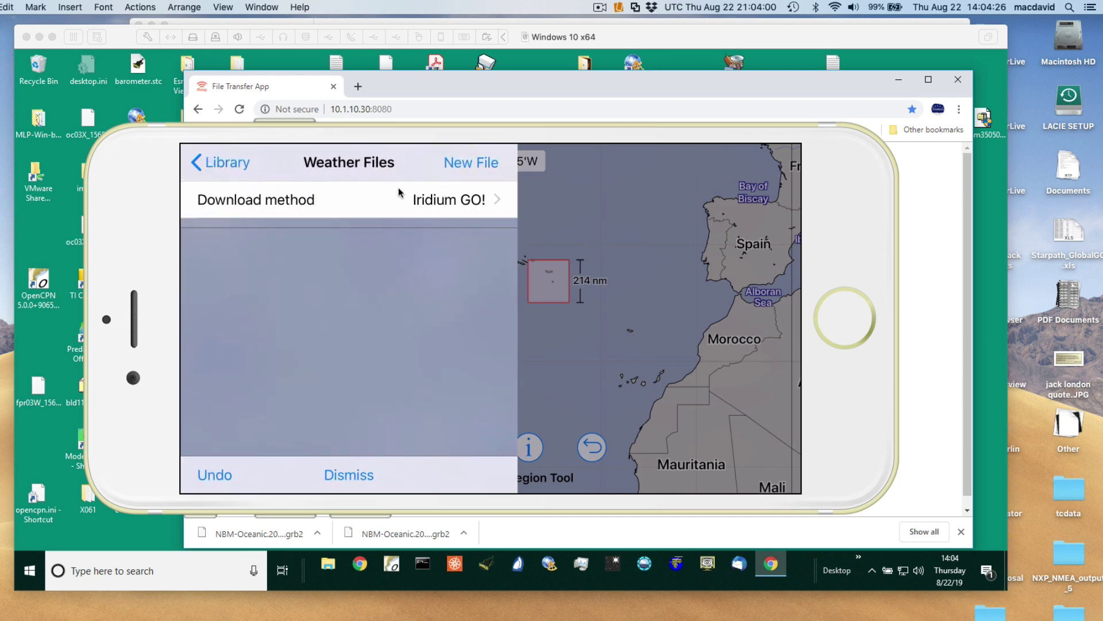
Start a new file download request and set it aside to show the 214 nm region near the Azores
{"action": "left_click", "coordinate": [464, 161]}
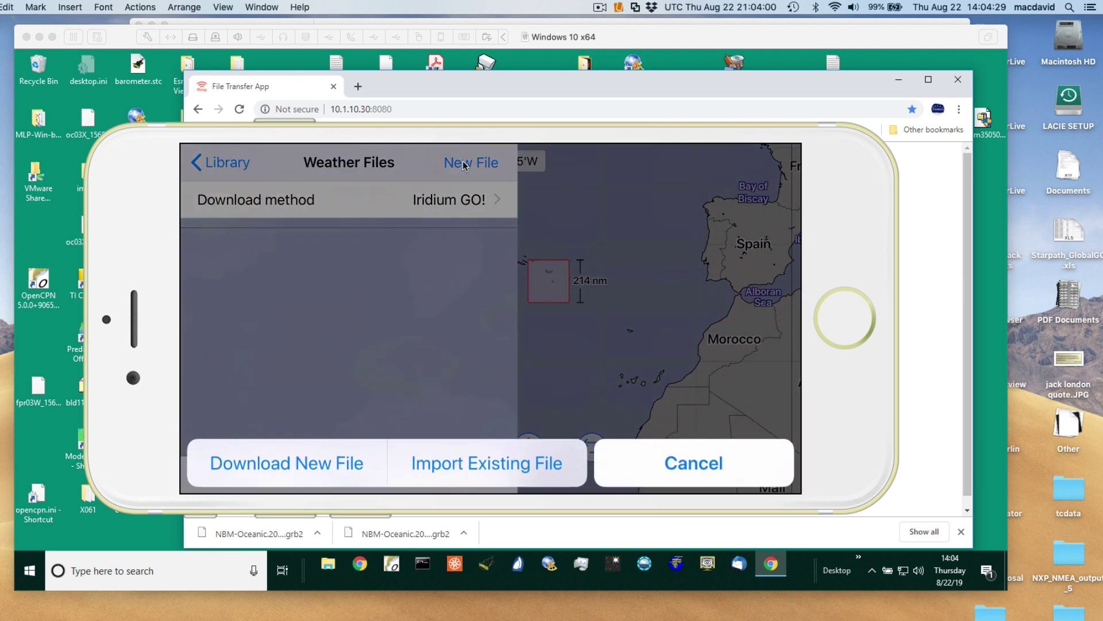
{"action": "left_click", "coordinate": [272, 473]}
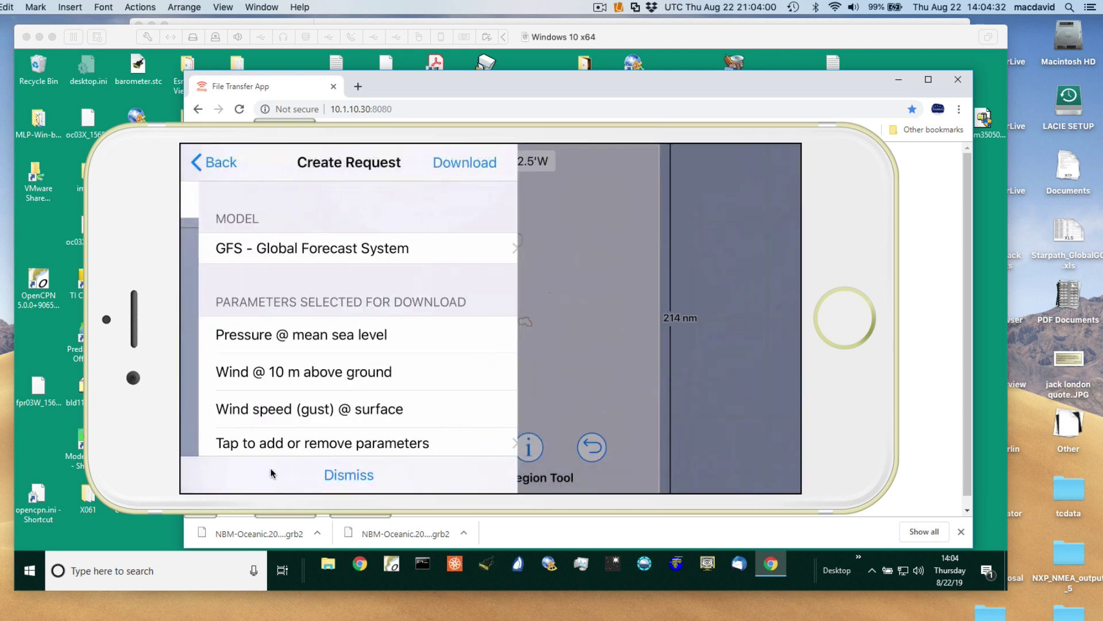
{"action": "left_click", "coordinate": [656, 281]}
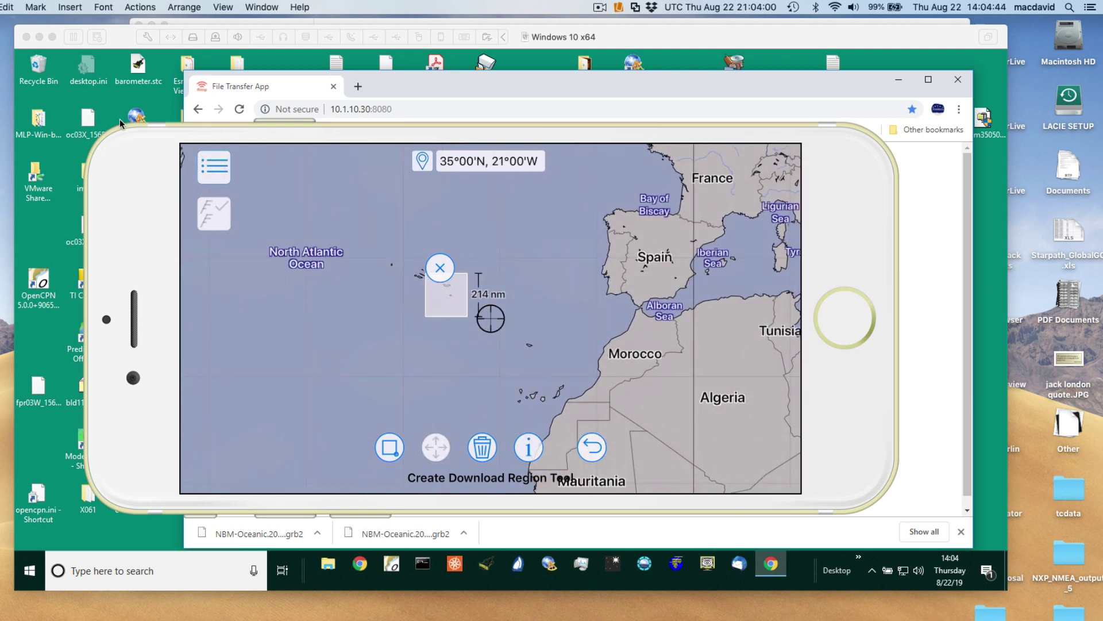
Switch the request's forecast model to NBM Oceanic from the Regional group
{"action": "left_click", "coordinate": [177, 171]}
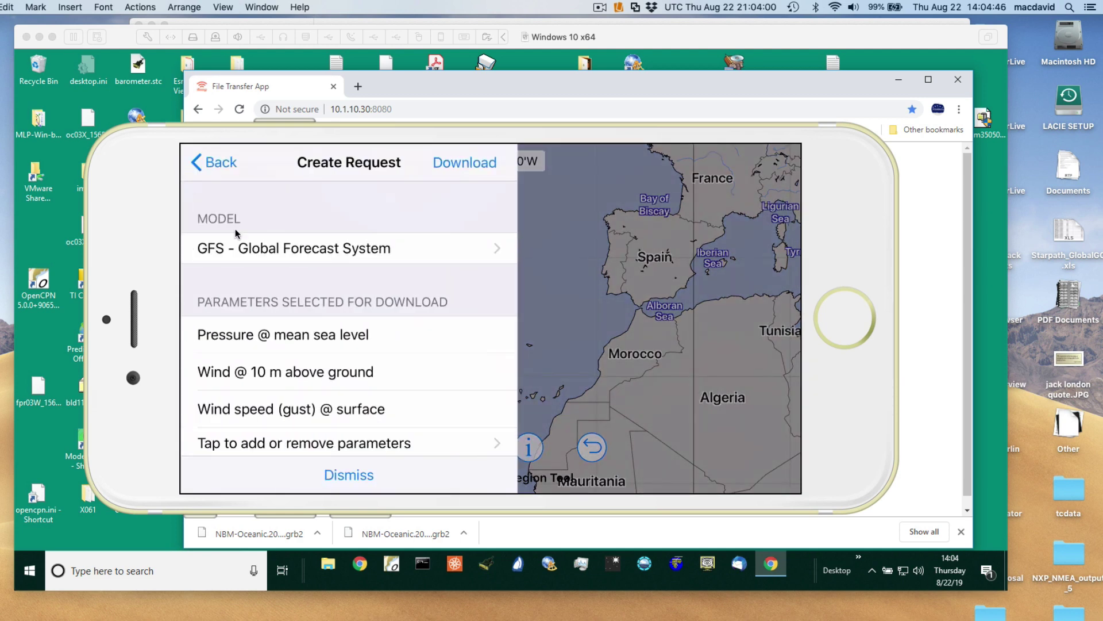
{"action": "left_click", "coordinate": [293, 251]}
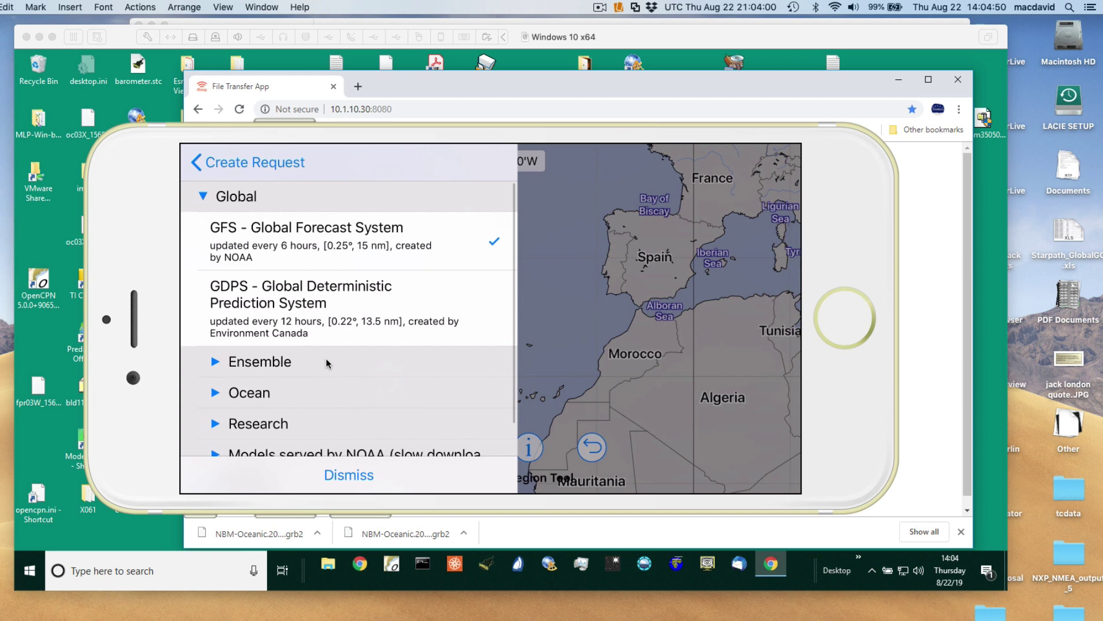
{"action": "scroll", "coordinate": [364, 355], "scroll_direction": "down", "scroll_amount": 2}
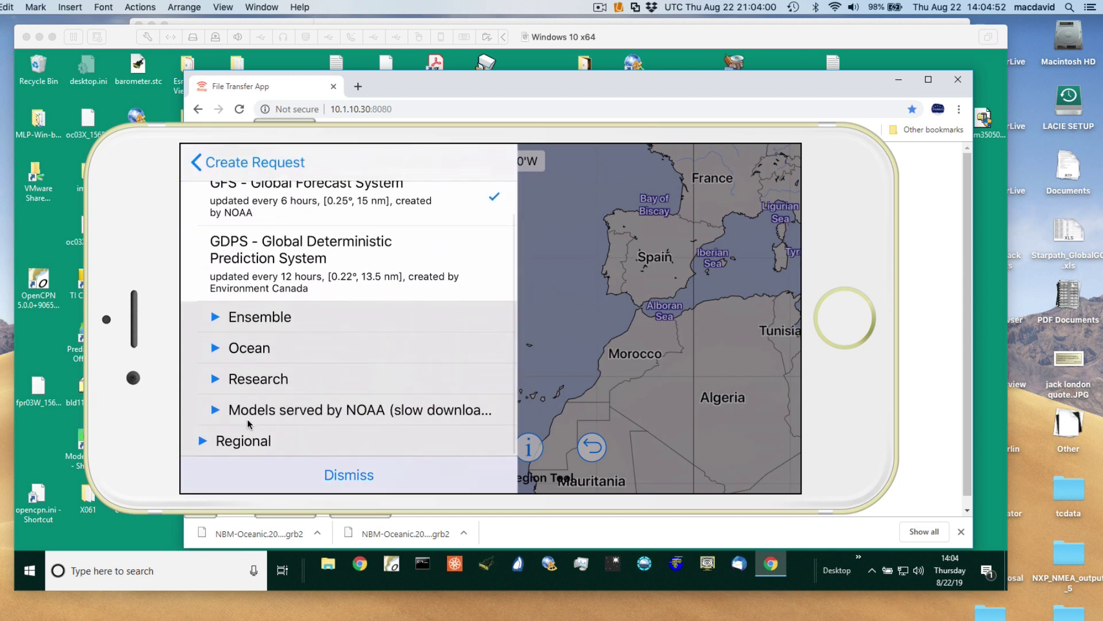
{"action": "left_click", "coordinate": [224, 444]}
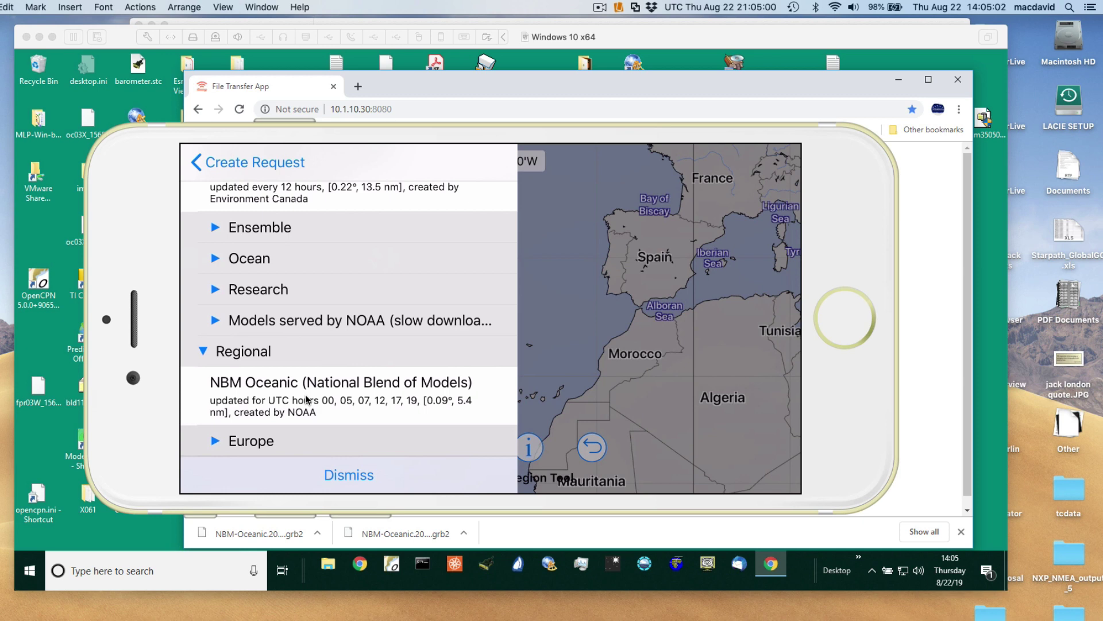
{"action": "left_click", "coordinate": [306, 399]}
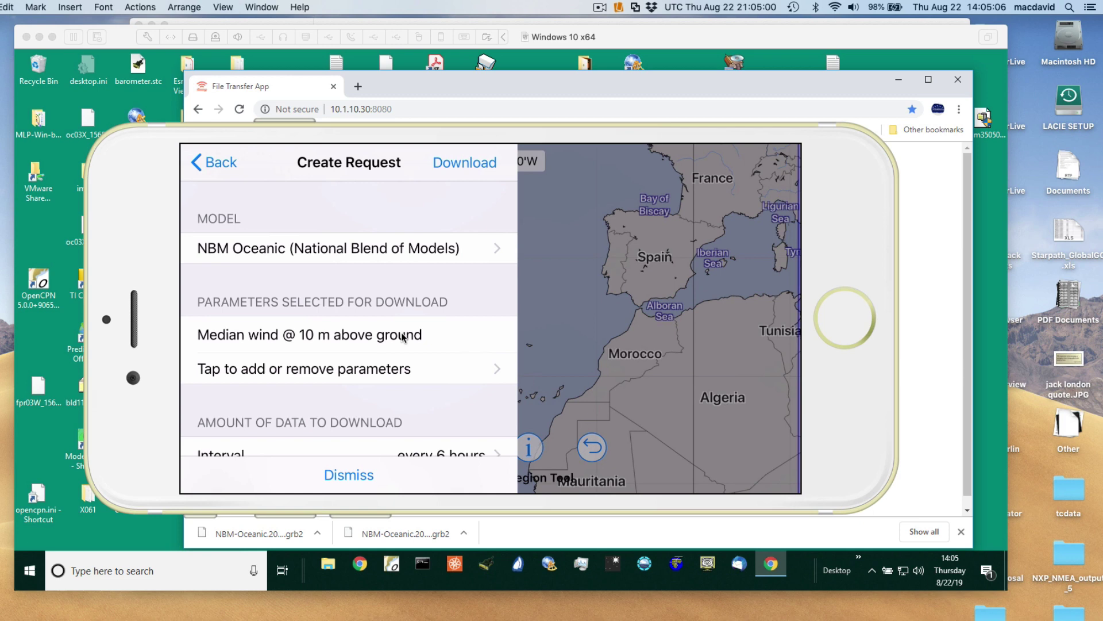
Add median sea-level pressure to the parameters alongside median 10 m wind
{"action": "left_click", "coordinate": [361, 372]}
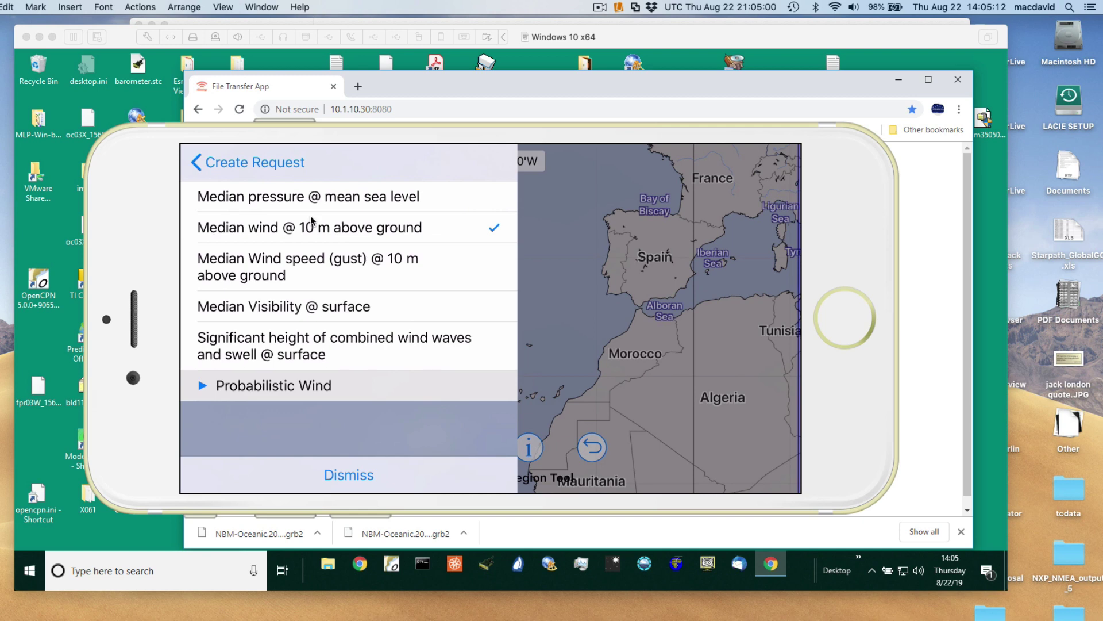
{"action": "left_click", "coordinate": [452, 201]}
{"action": "left_click", "coordinate": [235, 163]}
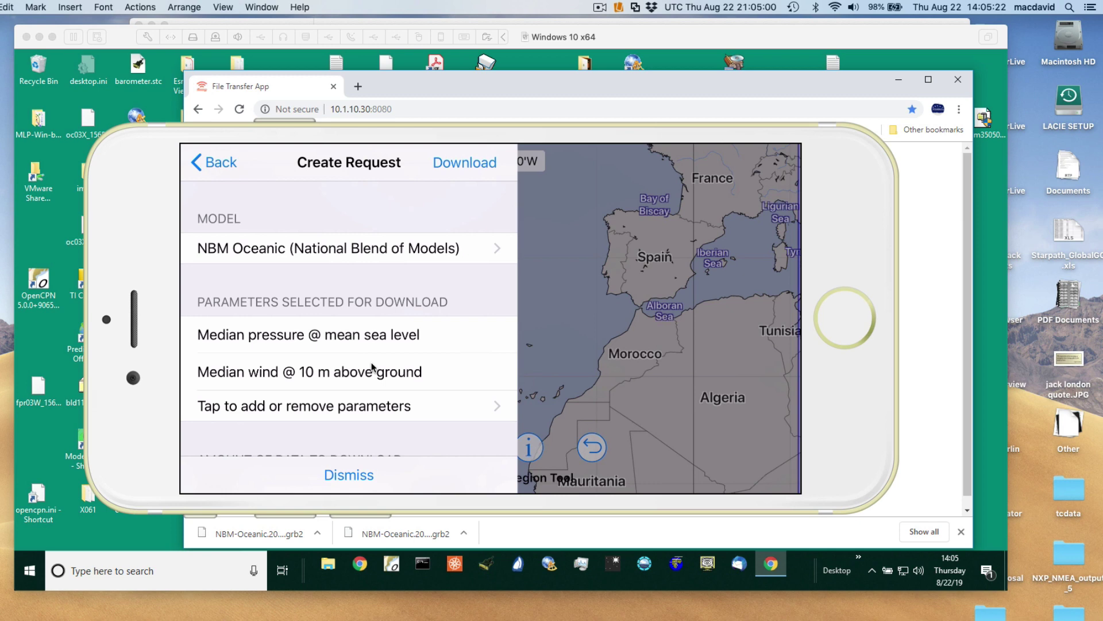
Review the 7-day, 6-hourly settings (about 27.2 KB) and submit the request as NBM-Oceanic
{"action": "scroll", "coordinate": [355, 397], "scroll_direction": "down", "scroll_amount": 3}
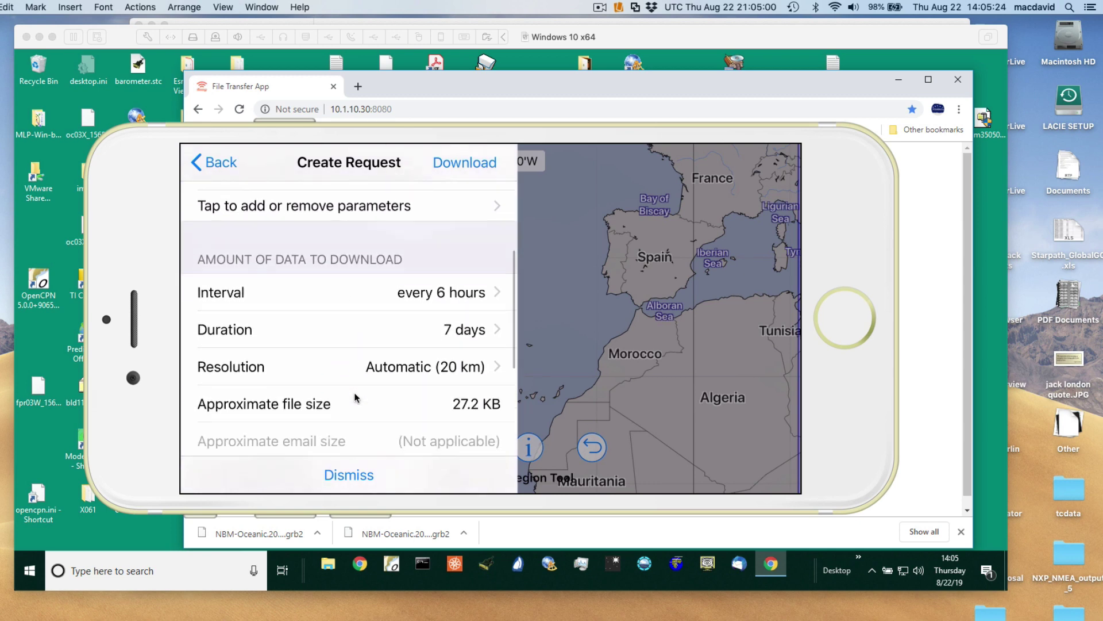
{"action": "scroll", "coordinate": [356, 397], "scroll_direction": "down", "scroll_amount": 2}
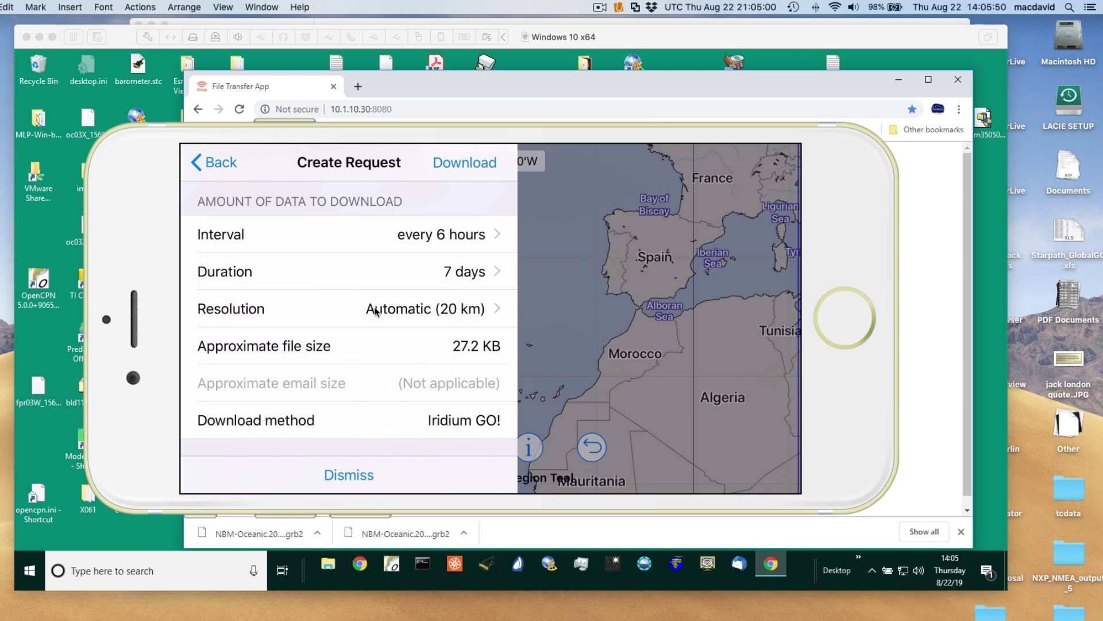
{"action": "left_click", "coordinate": [474, 167]}
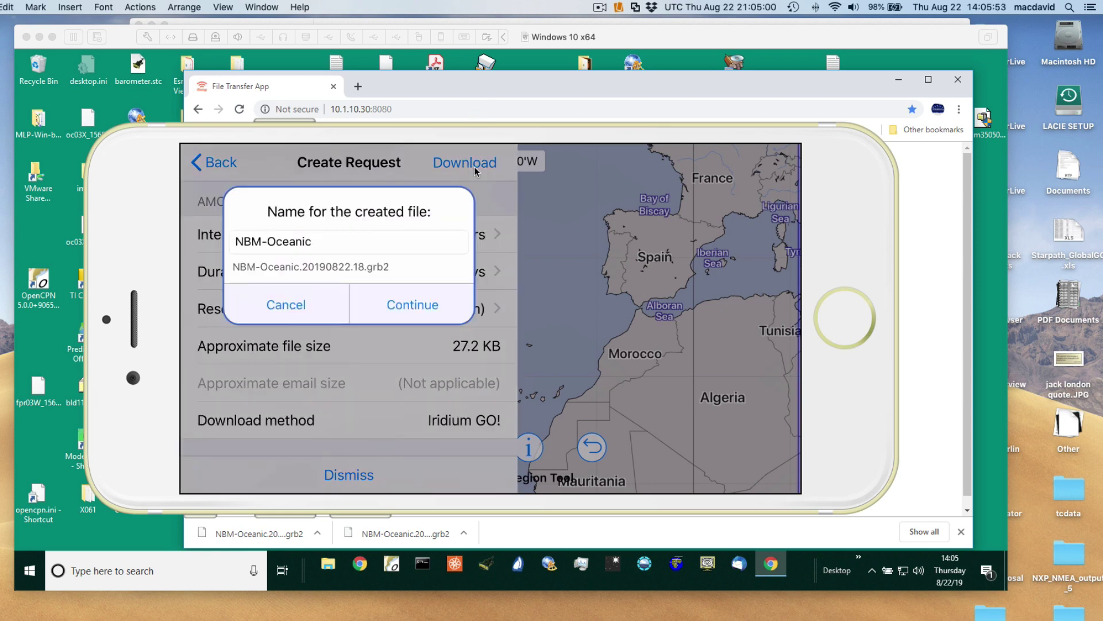
{"action": "left_click", "coordinate": [412, 309]}
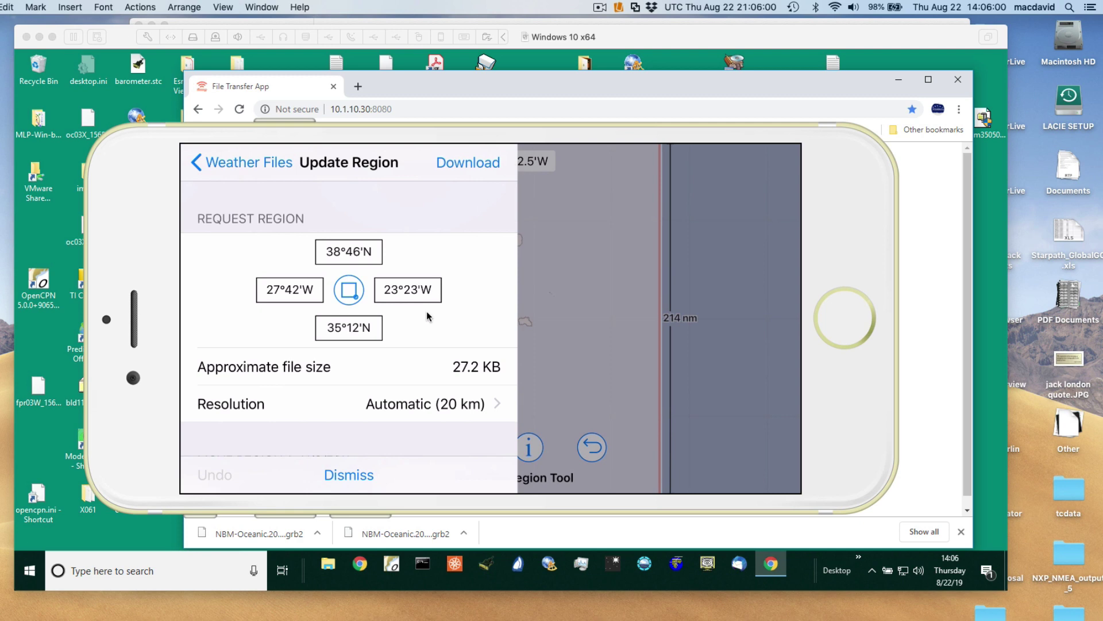
{"action": "scroll", "coordinate": [470, 312], "scroll_direction": "down", "scroll_amount": 3}
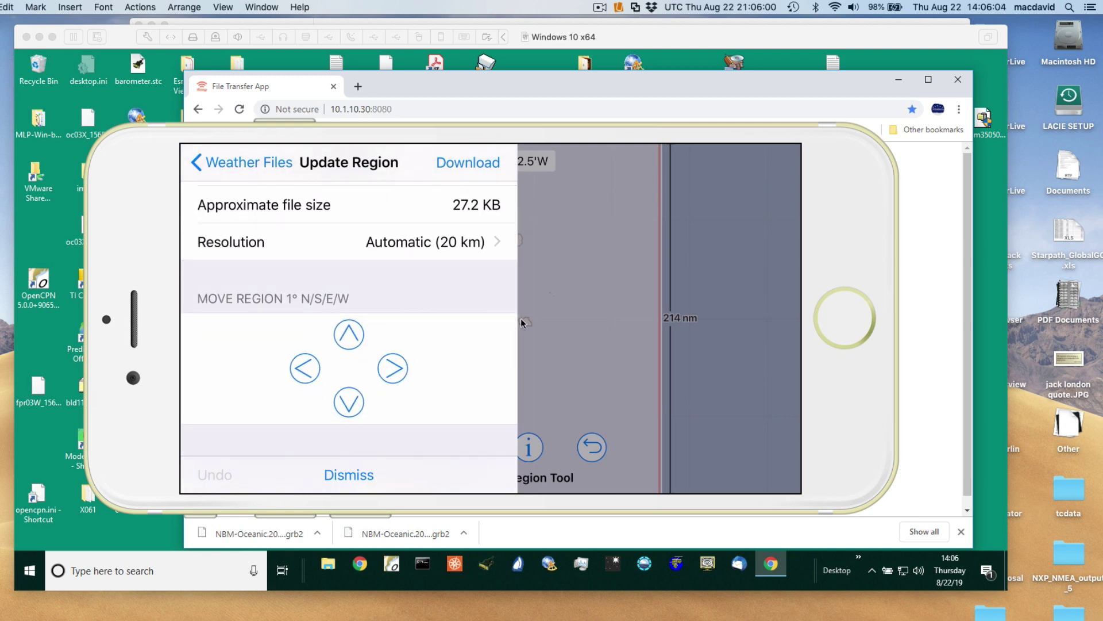
{"action": "scroll", "coordinate": [423, 388], "scroll_direction": "down", "scroll_amount": 3}
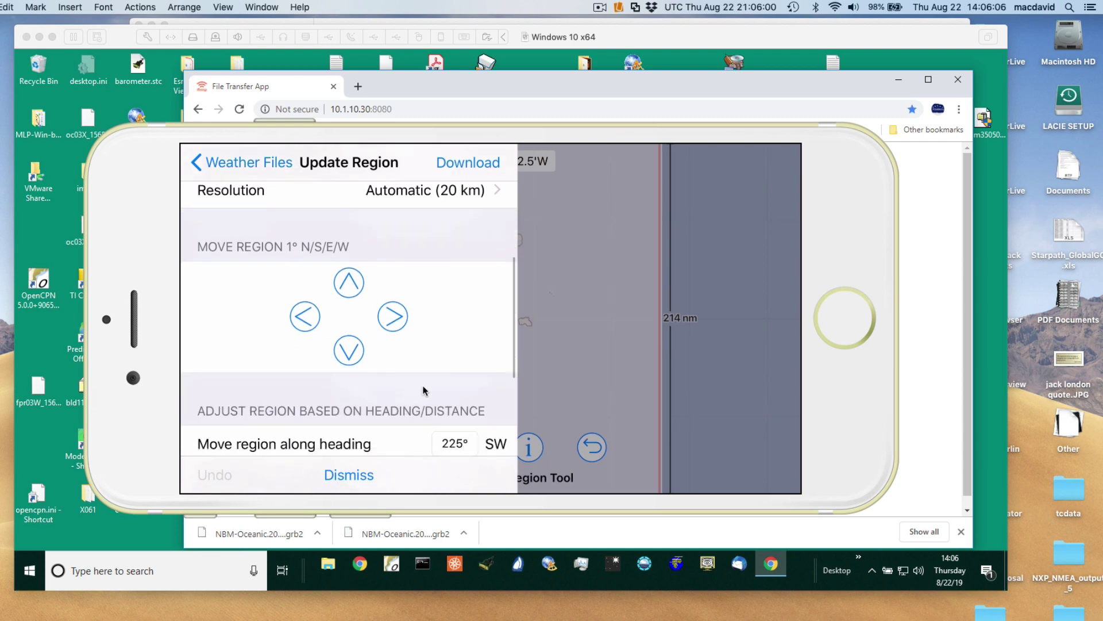
{"action": "scroll", "coordinate": [424, 388], "scroll_direction": "down", "scroll_amount": 2}
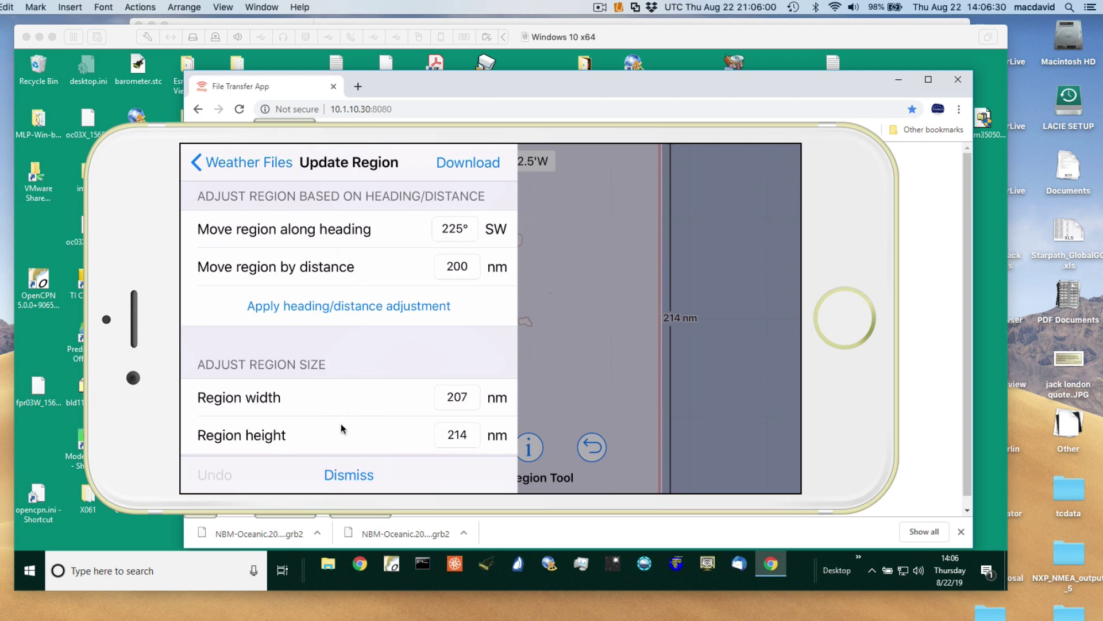
{"action": "scroll", "coordinate": [340, 435], "scroll_direction": "down", "scroll_amount": 3}
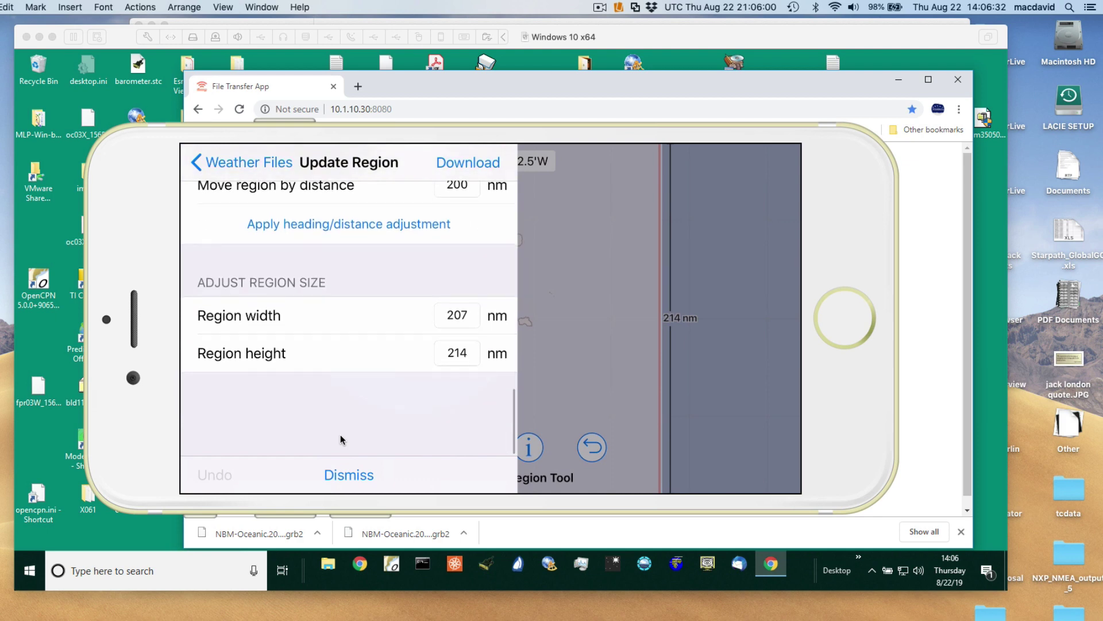
{"action": "scroll", "coordinate": [340, 435], "scroll_direction": "up", "scroll_amount": 10}
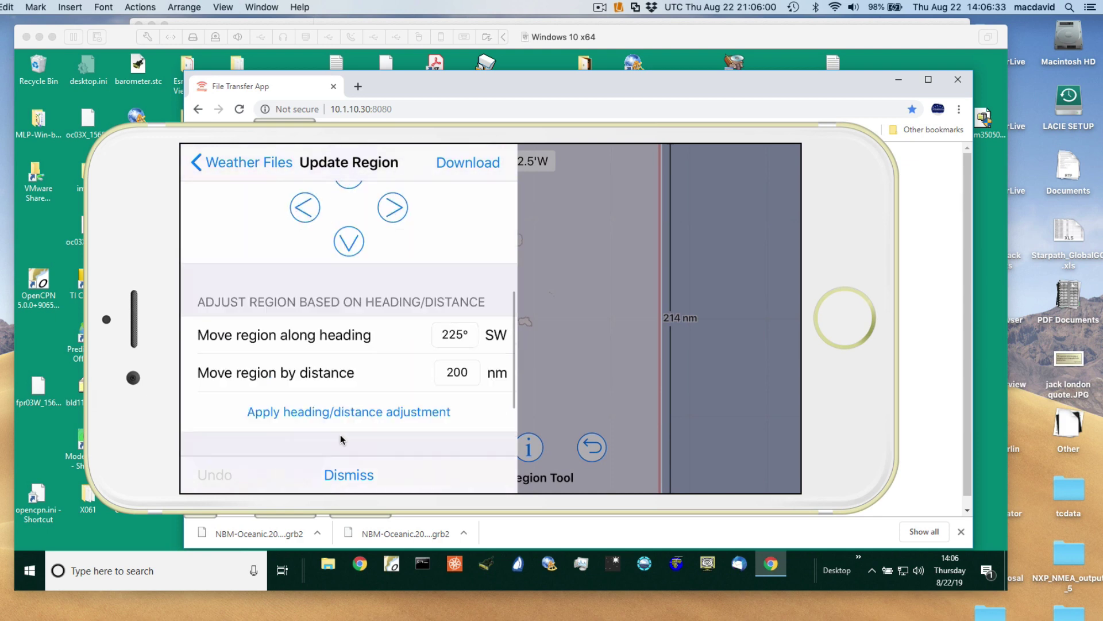
Download the NBM-Oceanic file for the chosen region over the Iridium GO! connection
{"action": "left_click", "coordinate": [478, 163]}
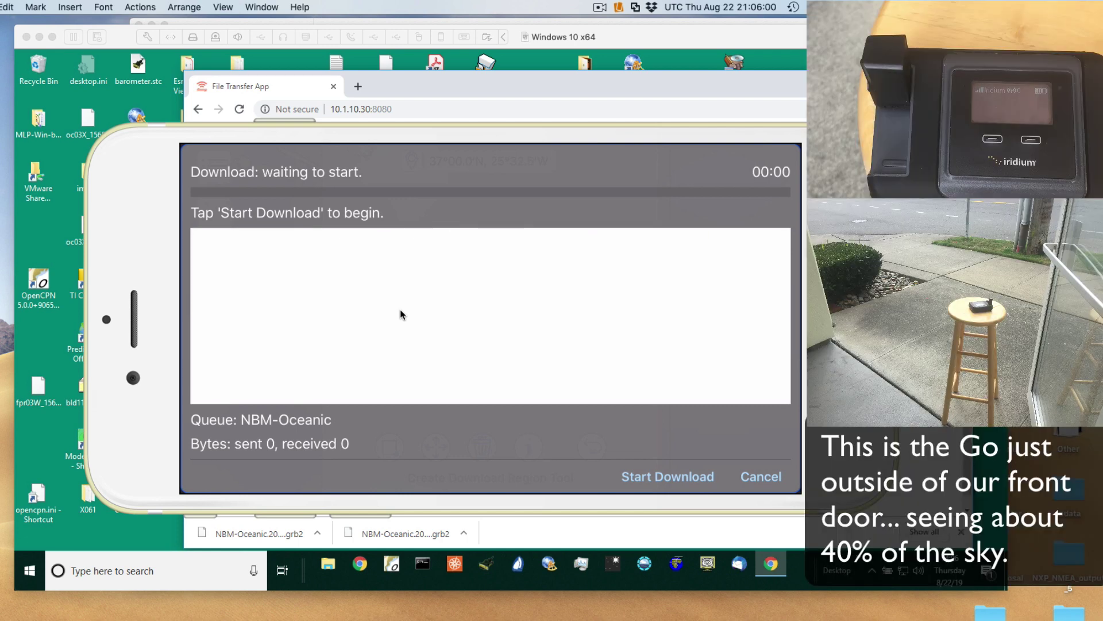
{"action": "left_click", "coordinate": [671, 478]}
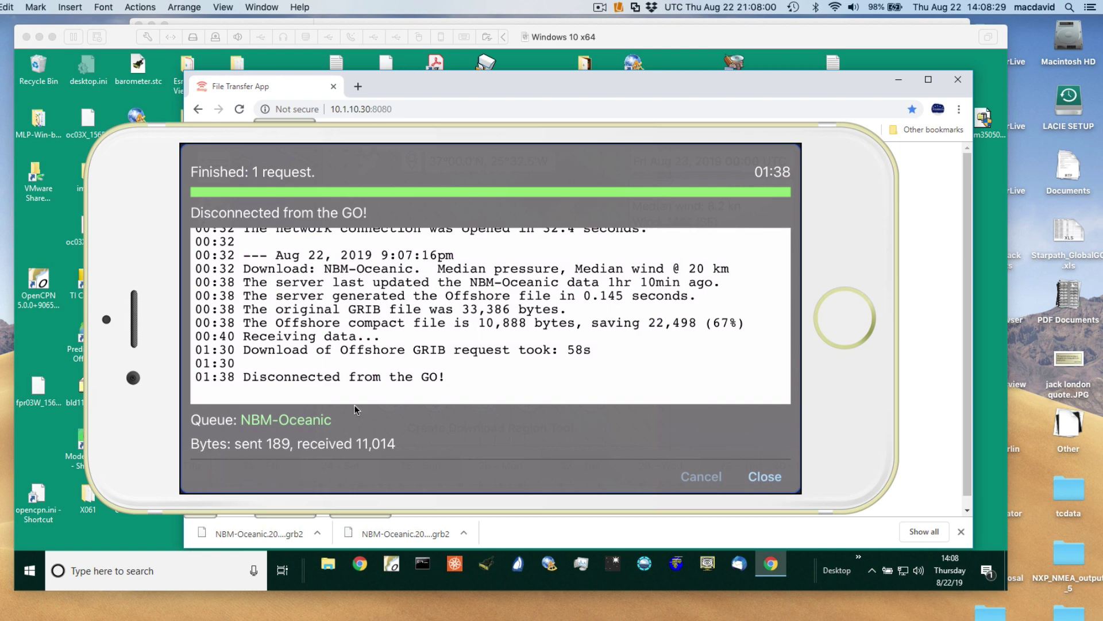
Close the finished download log and remove the region outline from the map
{"action": "left_click", "coordinate": [769, 485]}
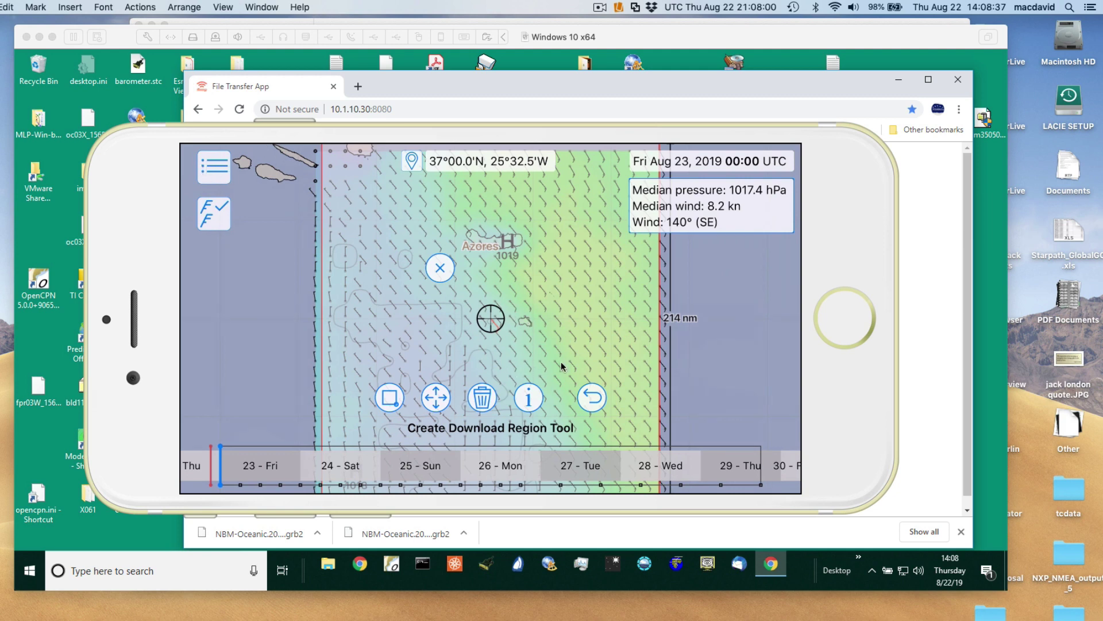
{"action": "scroll", "coordinate": [566, 360], "scroll_direction": "down", "scroll_amount": 5}
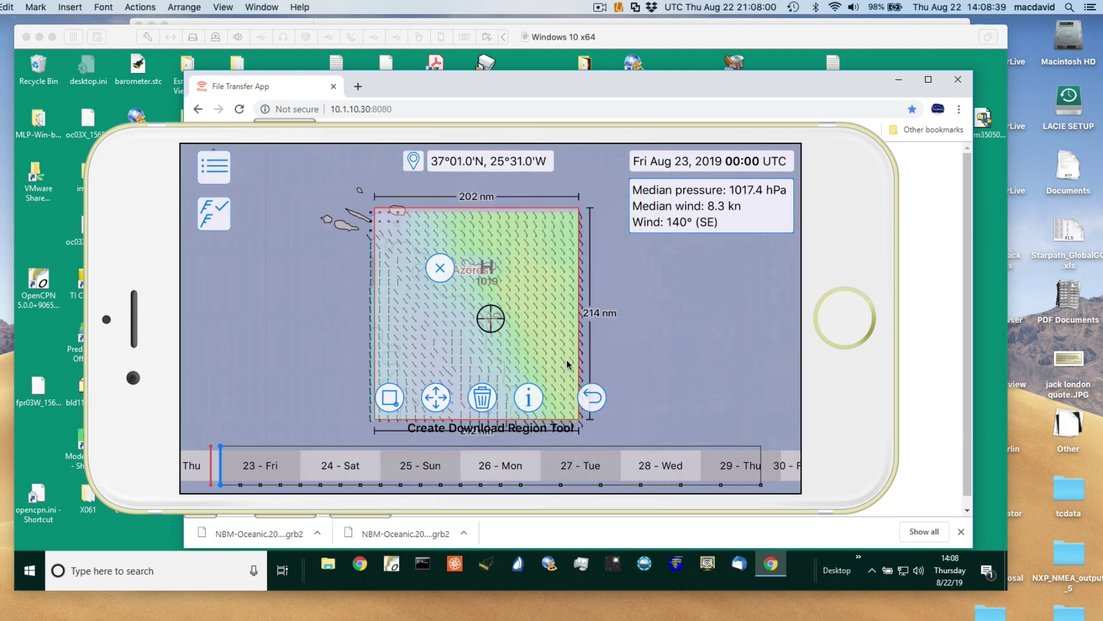
{"action": "scroll", "coordinate": [547, 309], "scroll_direction": "right", "scroll_amount": 3}
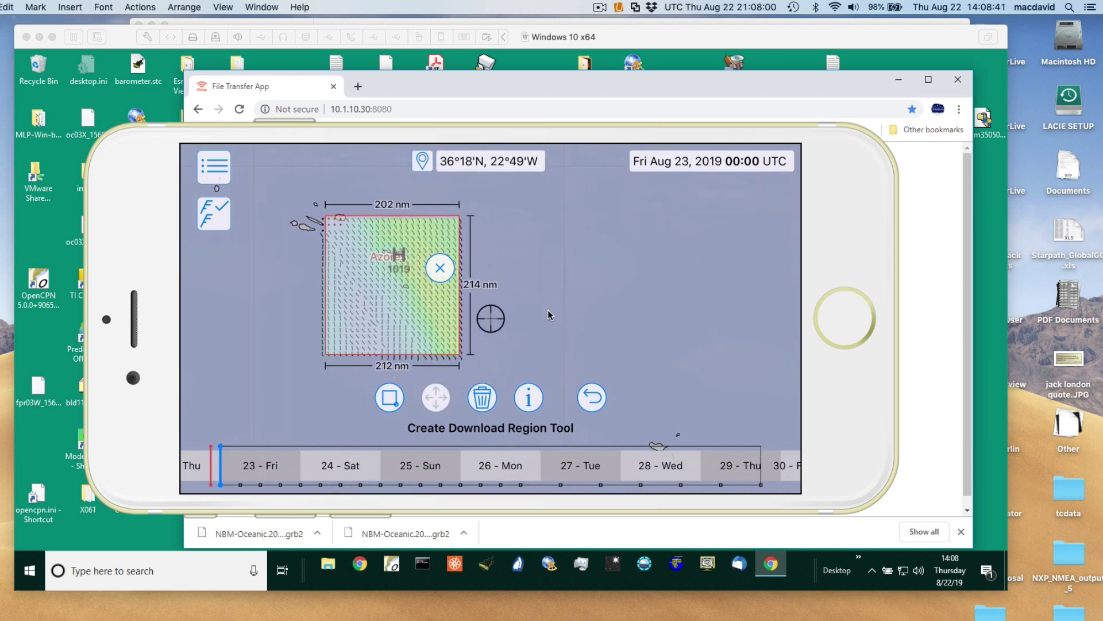
{"action": "left_click", "coordinate": [438, 268]}
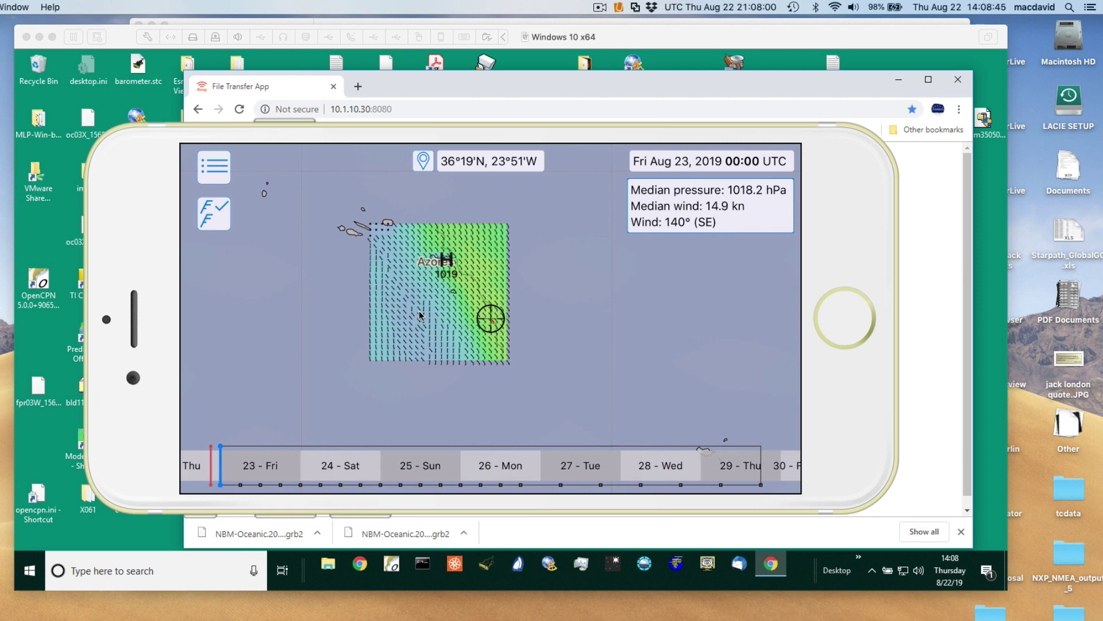
Zoom to the Azores and advance the forecast to Fri Aug 23 12:35 UTC
{"action": "scroll", "coordinate": [419, 310], "scroll_direction": "up", "scroll_amount": 5}
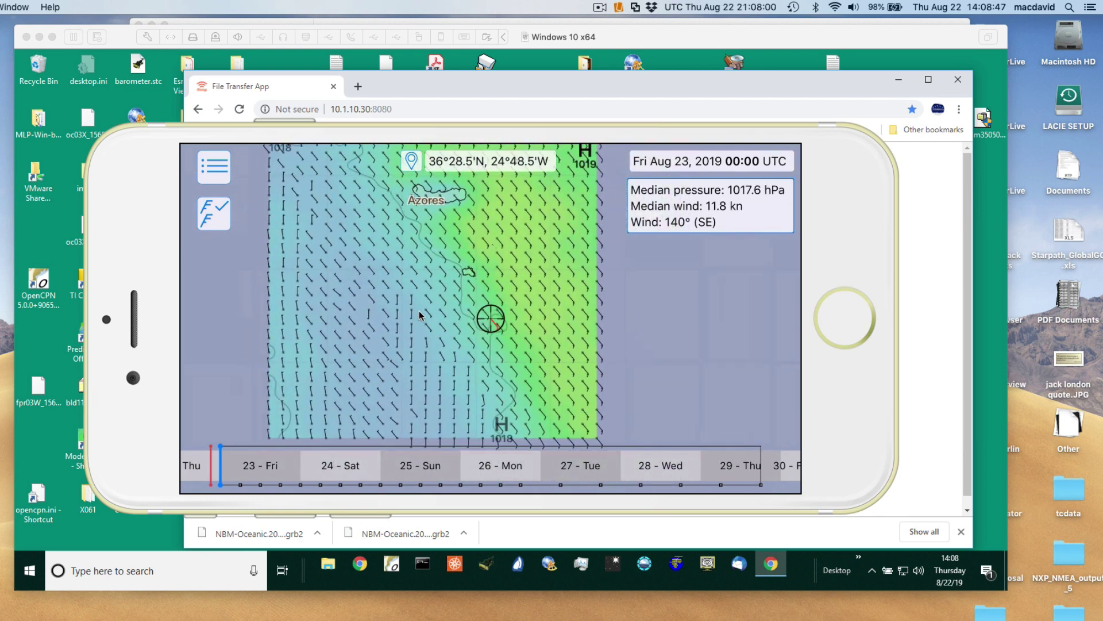
{"action": "scroll", "coordinate": [419, 315], "scroll_direction": "down", "scroll_amount": 1}
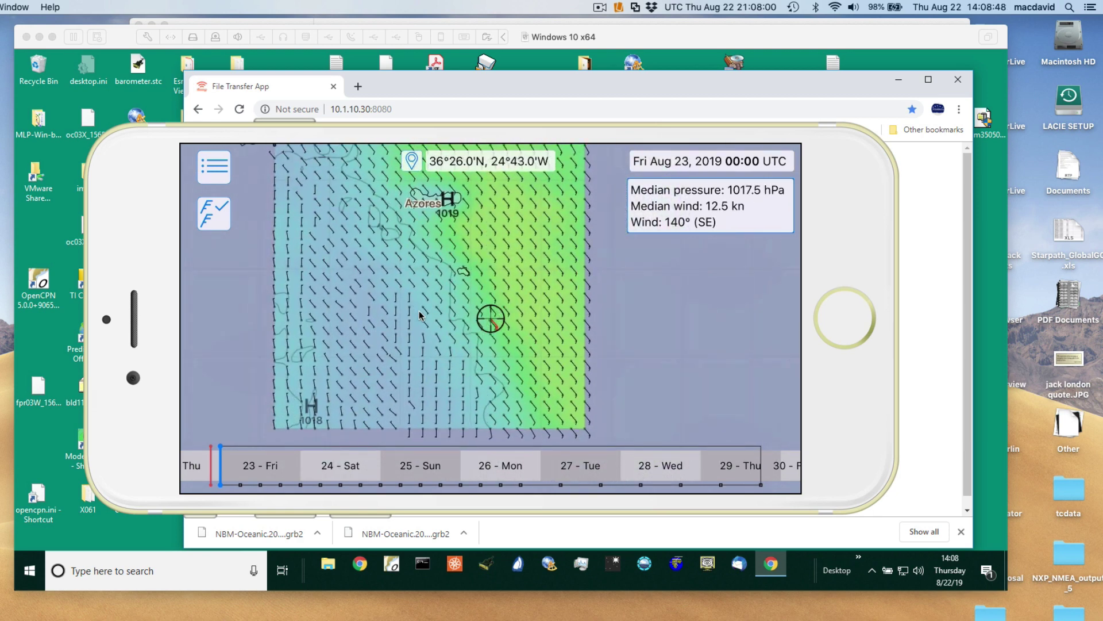
{"action": "left_click", "coordinate": [208, 458]}
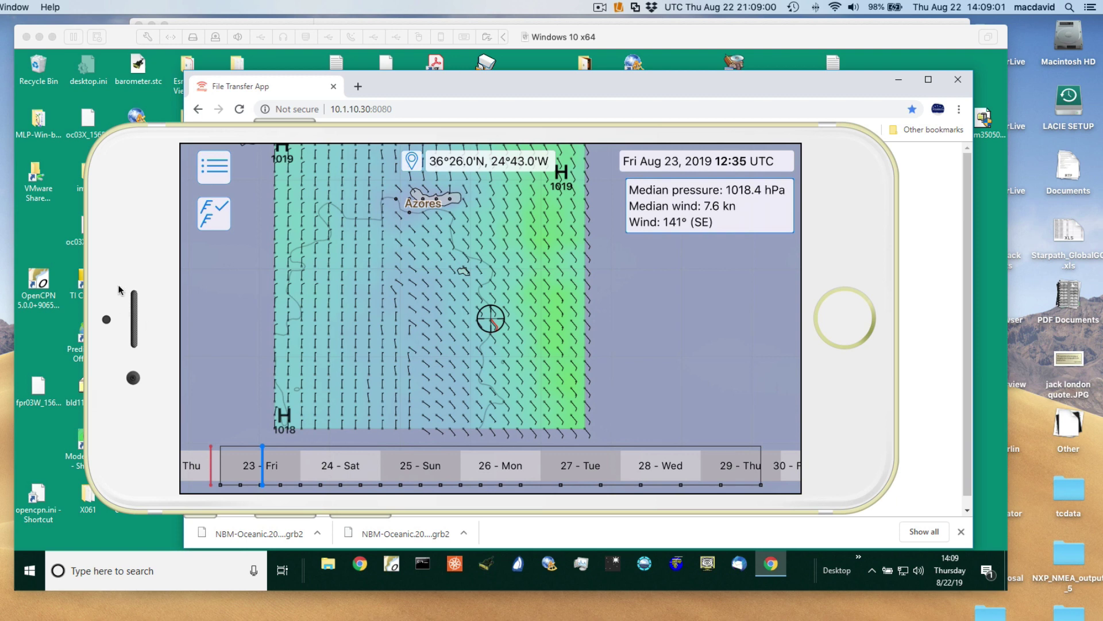
Reveal Share and Delete for NBM-Oceanic.20190822.19.lgrb in the Weather Files list
{"action": "left_click", "coordinate": [218, 172]}
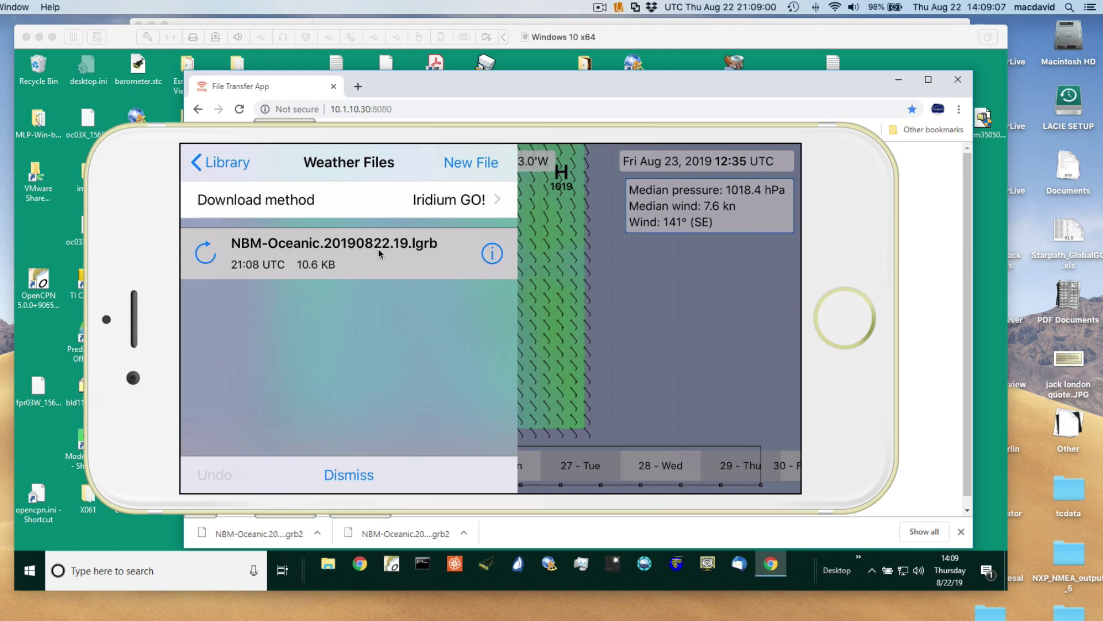
{"action": "scroll", "coordinate": [369, 251], "scroll_direction": "right", "scroll_amount": 3}
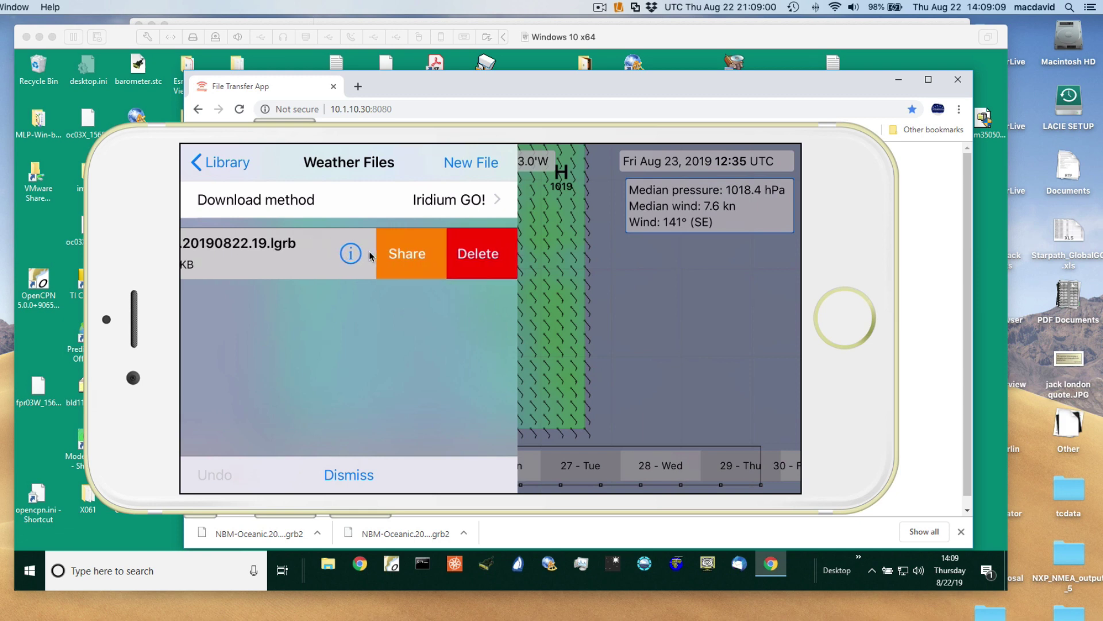